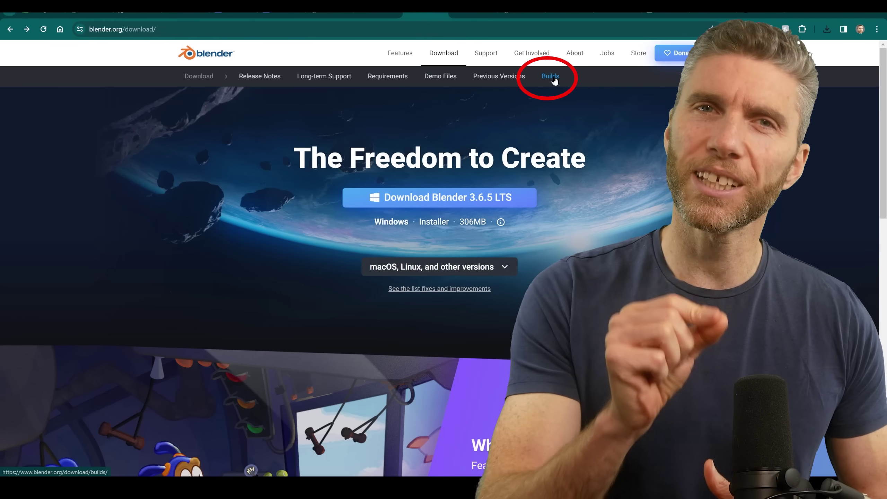
Go through Builds and Latest Changes to the Blender 4.0 release notes, then scroll toward Compatibility
click(554, 80)
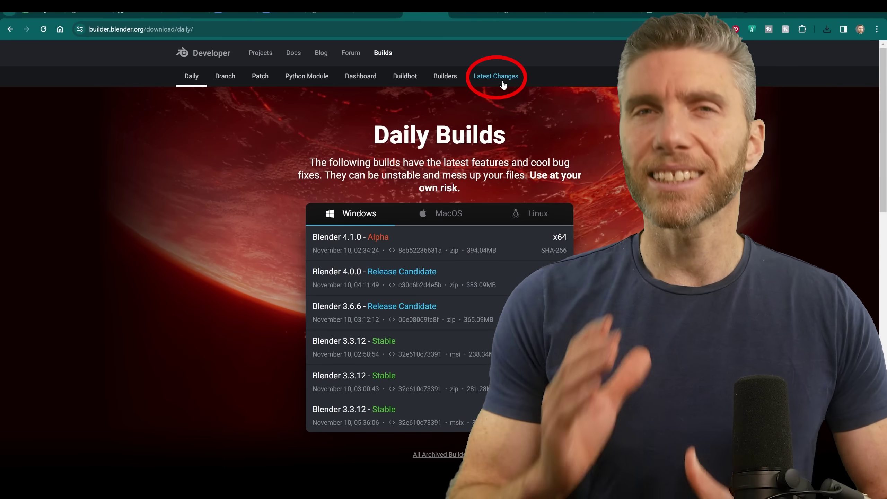
click(502, 81)
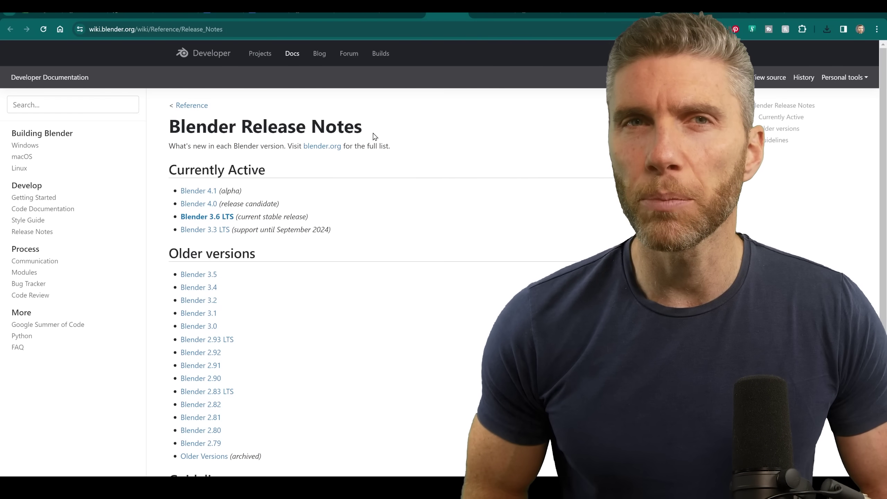
click(207, 206)
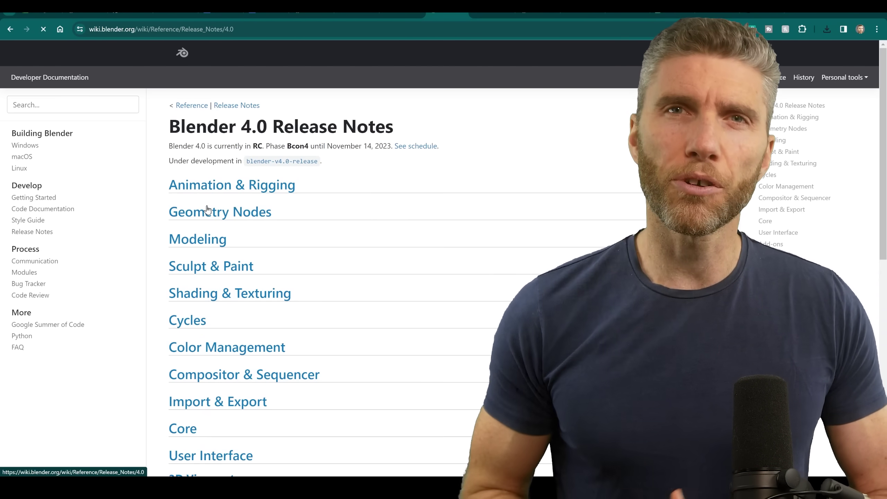
scroll(450, 173, down, 10)
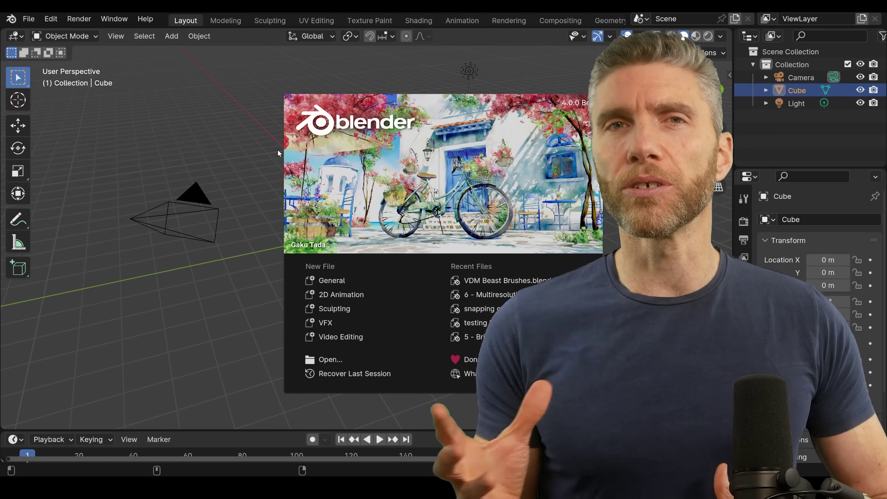
Close the splash screen and delete the default cube
click(273, 149)
scroll(382, 226, up, 2)
middle_drag(383, 226, 420, 212)
scroll(420, 212, down, 5)
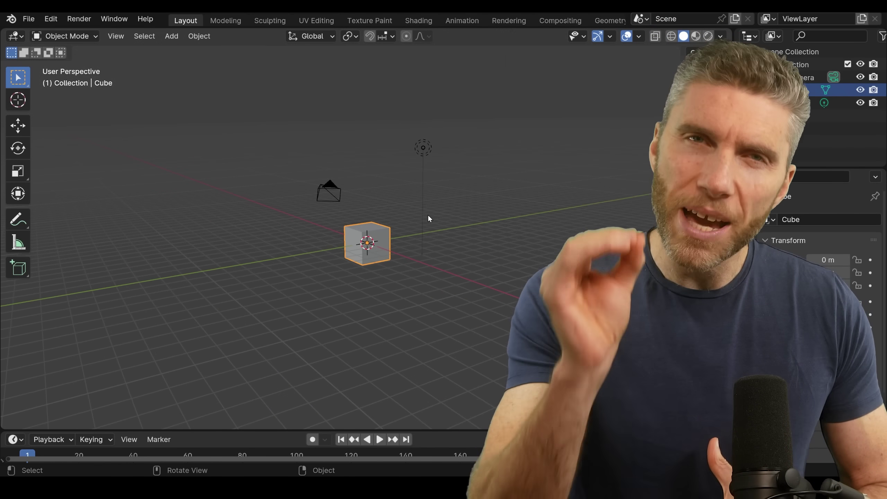
key(Delete)
Add a Suzanne monkey head and smooth it with Ctrl+2 subdivision
key(shift+a)
mouse_move(435, 232)
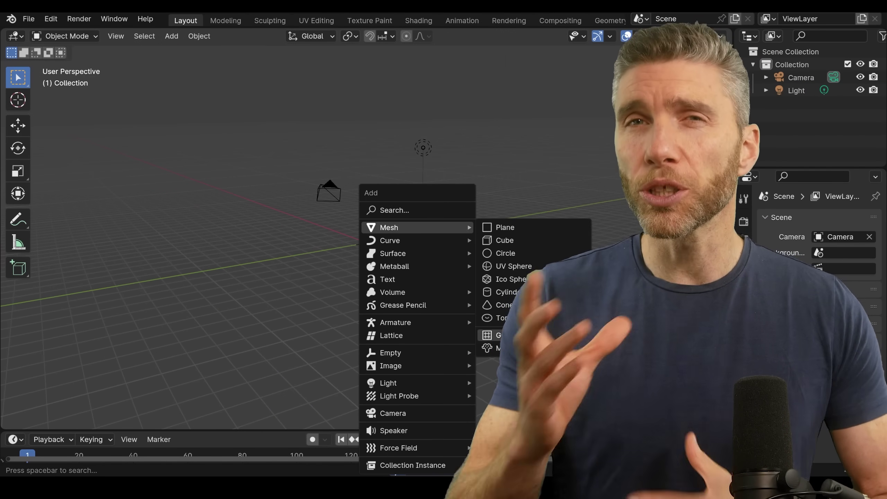
click(499, 347)
scroll(409, 253, up, 3)
key(ctrl+2)
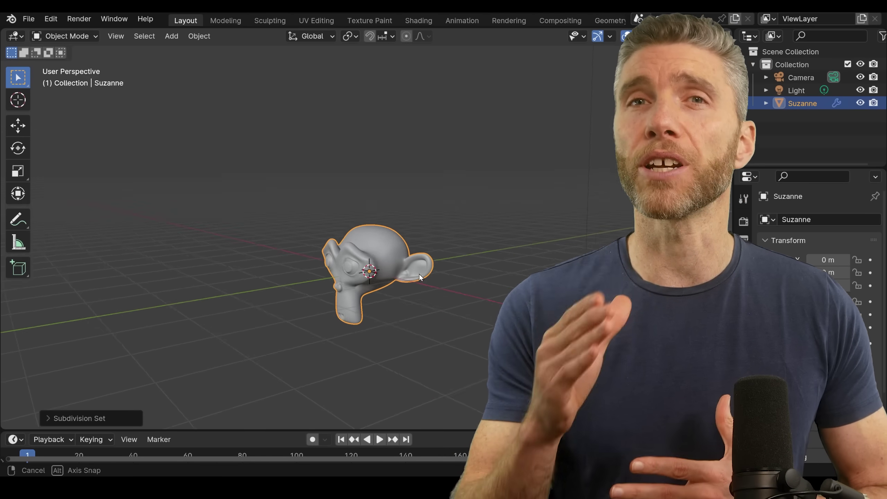
middle_drag(429, 269, 450, 264)
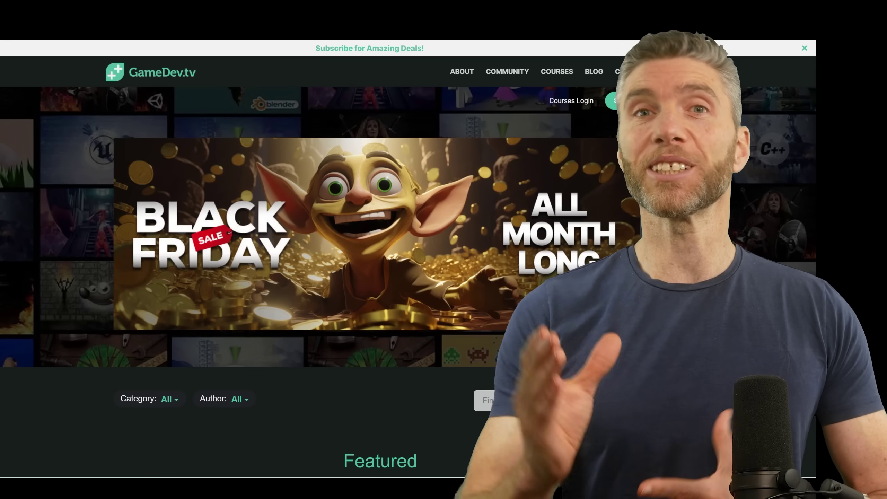
scroll(376, 282, down, 8)
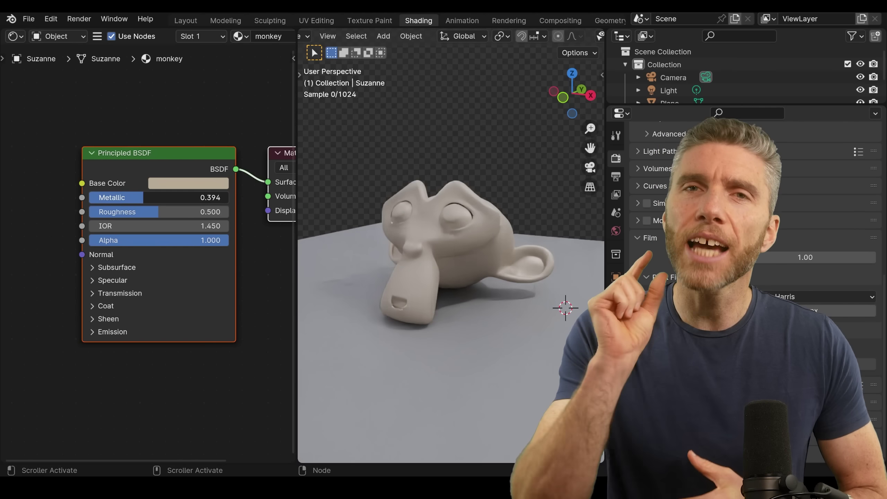
Tweak Metallic and Roughness, expand Subsurface, and change the base colour from beige to red
drag(143, 198, 228, 198)
drag(150, 212, 111, 213)
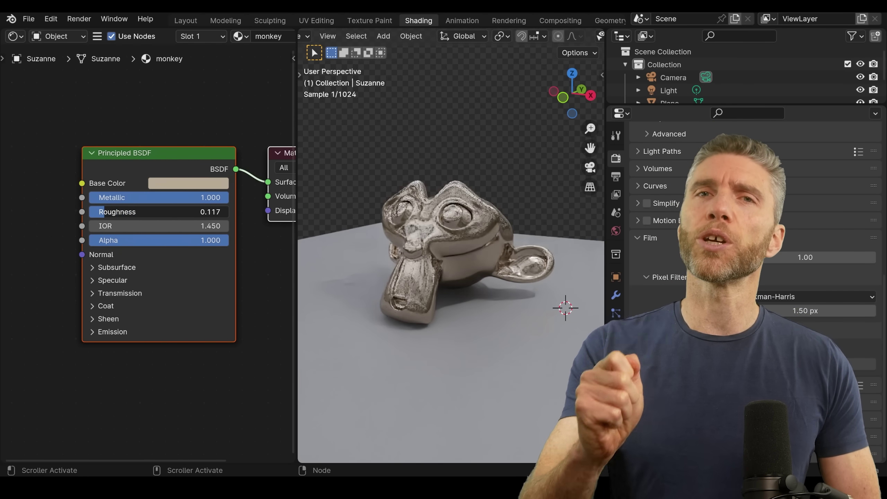
click(99, 267)
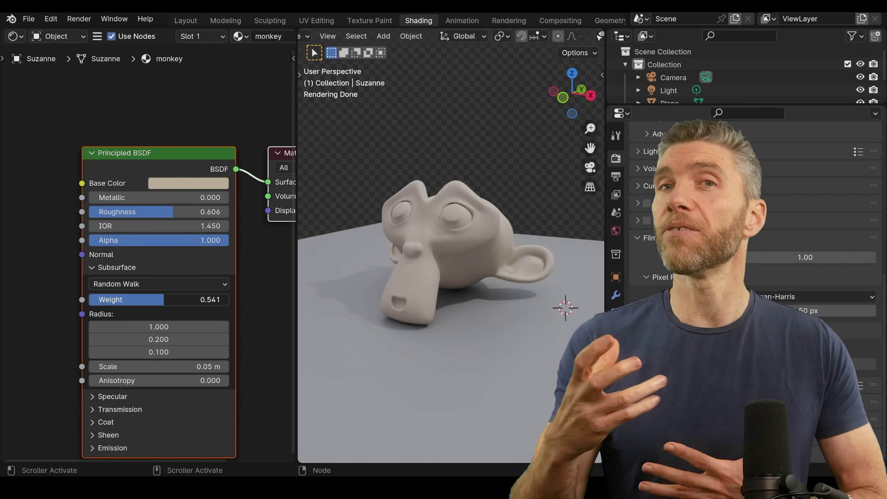
middle_drag(431, 290, 476, 286)
click(189, 183)
drag(217, 287, 210, 297)
middle_drag(443, 277, 396, 281)
scroll(416, 211, down, 9)
Move the light so it sits beside the monkey
click(525, 149)
key(g)
click(450, 238)
middle_drag(450, 238, 405, 258)
key(g)
click(468, 278)
middle_drag(468, 277, 451, 273)
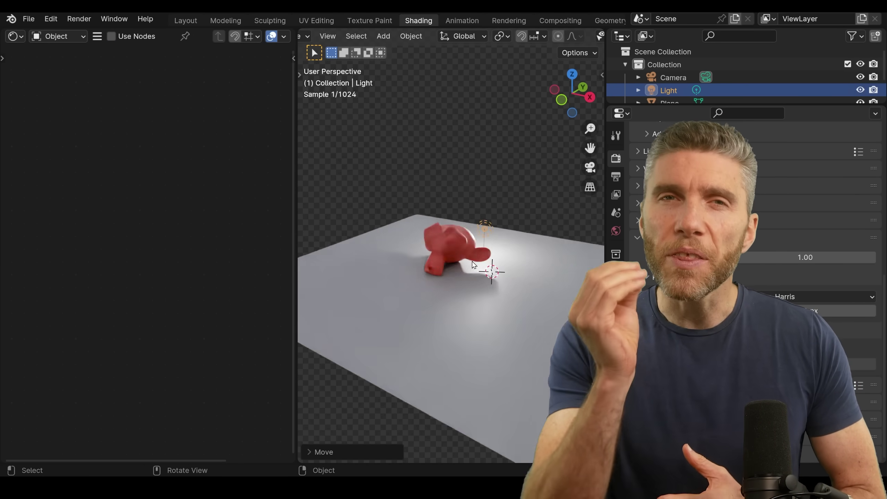
scroll(559, 256, up, 5)
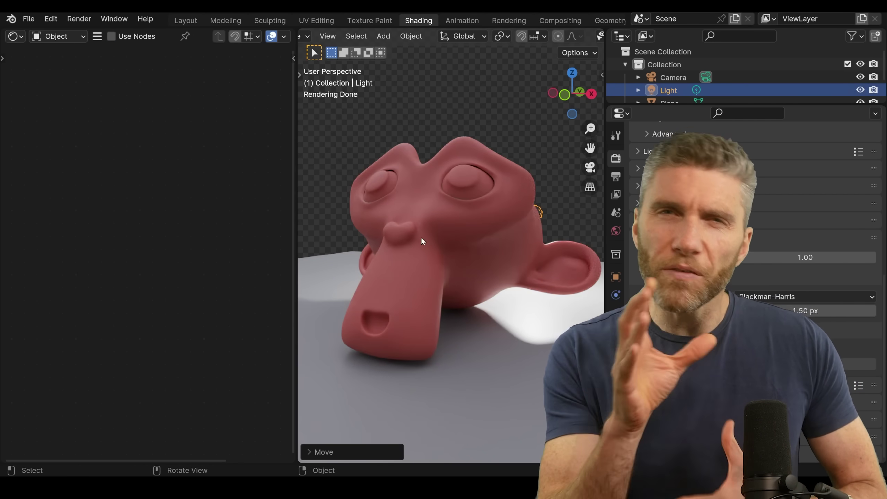
Try several subsurface Scale values on Suzanne, settling on 0.15 m
click(409, 243)
click(225, 366)
click(225, 366)
click(94, 369)
click(94, 368)
click(223, 369)
middle_drag(520, 283, 492, 303)
click(223, 368)
click(95, 369)
click(95, 368)
scroll(496, 290, down, 2)
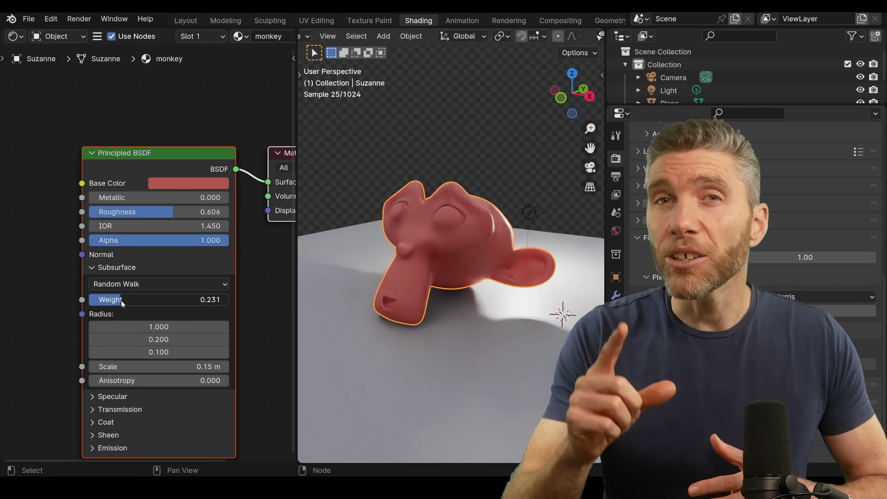
Give the material an orange base colour, a purple specular tint, Roughness about 0.21, and Metallic 0
click(98, 267)
click(101, 279)
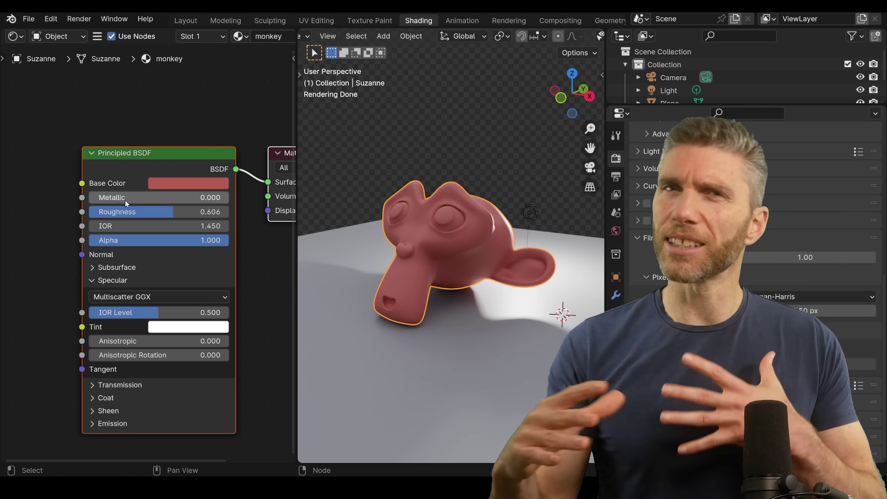
drag(117, 200, 227, 200)
click(175, 327)
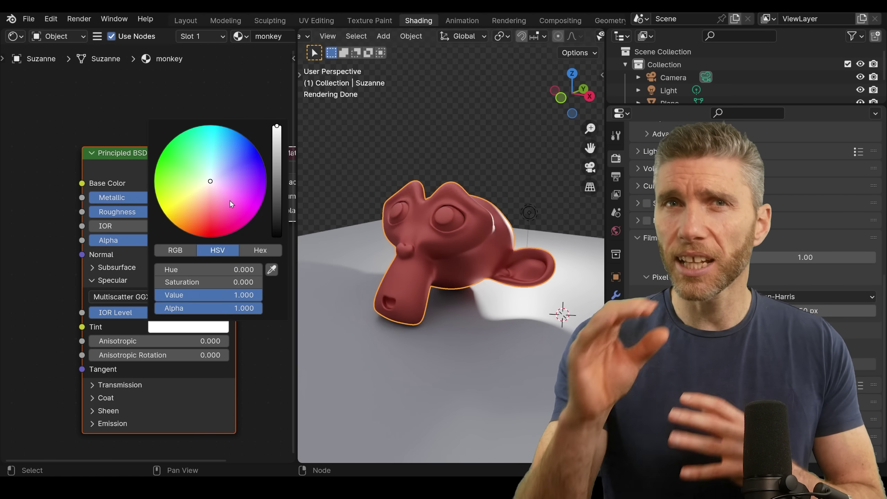
click(174, 183)
drag(178, 235, 174, 294)
drag(167, 211, 119, 212)
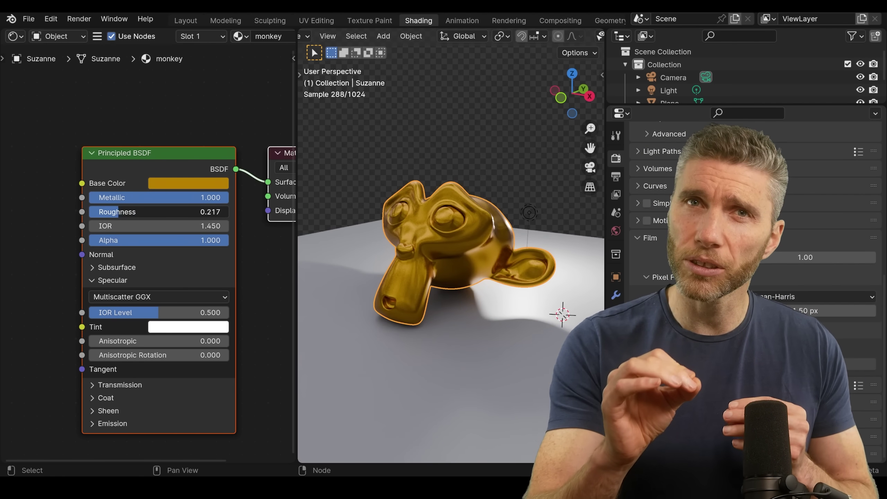
click(188, 327)
drag(202, 217, 211, 220)
click(188, 326)
click(243, 165)
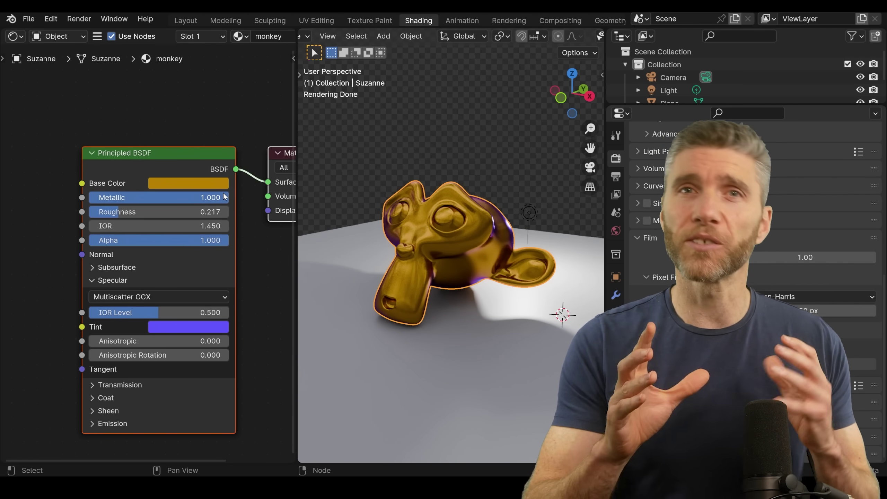
drag(224, 197, 153, 212)
Set Roughness to about 0.47 and give the coat weight 0.480 with a pink tint
click(145, 398)
scroll(159, 373, down, 2)
middle_drag(160, 374, 166, 271)
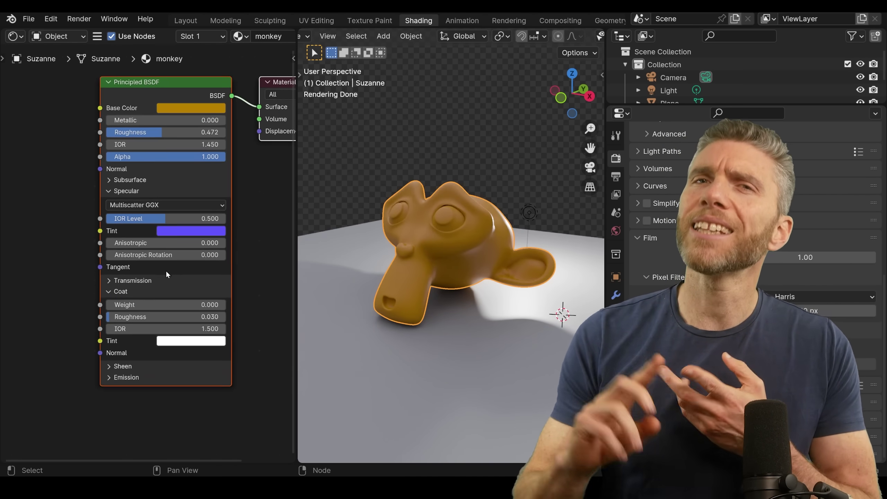
scroll(165, 275, up, 1)
drag(117, 313, 217, 314)
click(198, 356)
mouse_move(222, 209)
mouse_down()
mouse_move(241, 230)
mouse_move(227, 223)
mouse_up()
mouse_move(169, 314)
mouse_down()
mouse_move(102, 314)
mouse_move(177, 326)
mouse_up()
Expand the Sheen settings and tint the sheen green
click(102, 298)
click(102, 311)
click(198, 355)
drag(231, 227, 201, 169)
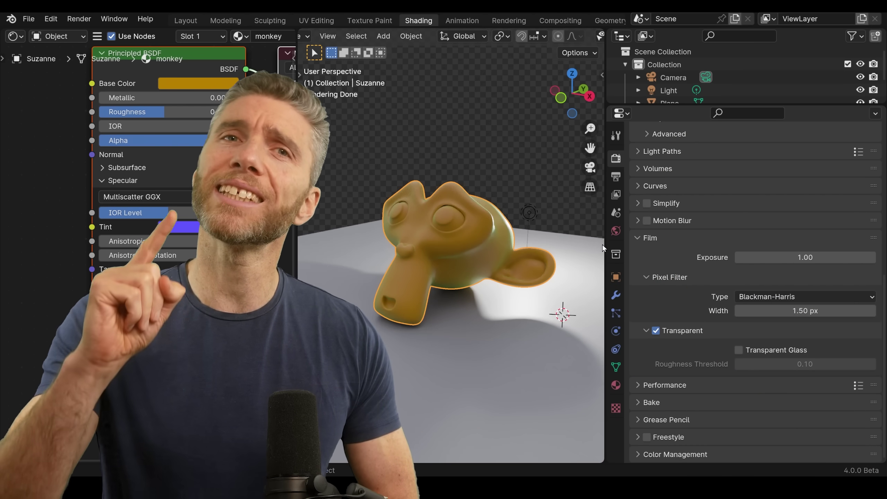
Browse the Add Modifier menu's Generate group and search modifiers for 'mu' (Multiresolution)
click(618, 295)
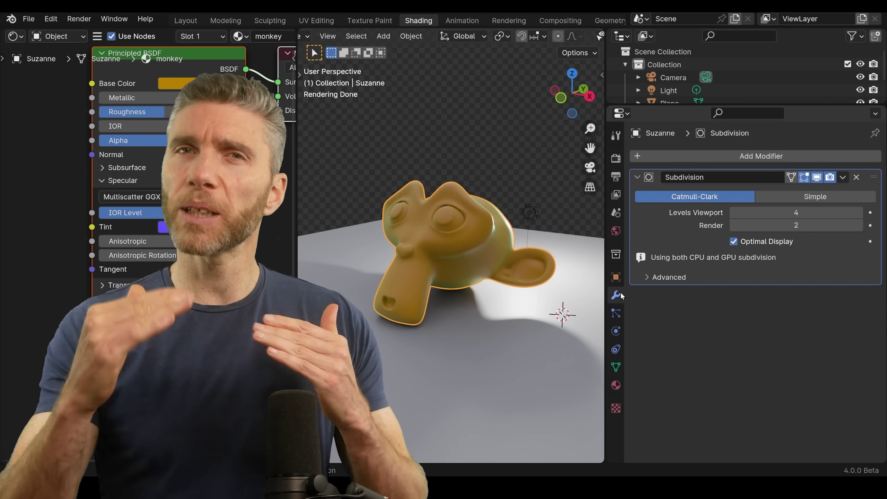
click(682, 158)
mouse_move(629, 195)
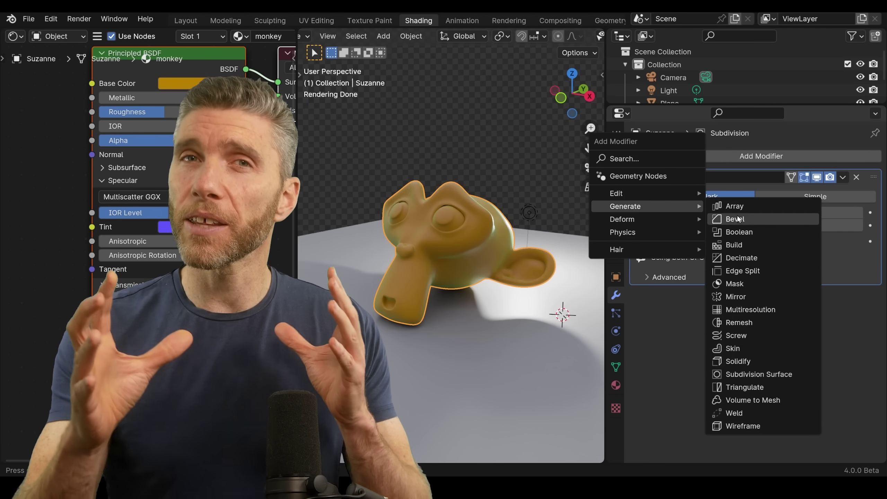
click(630, 159)
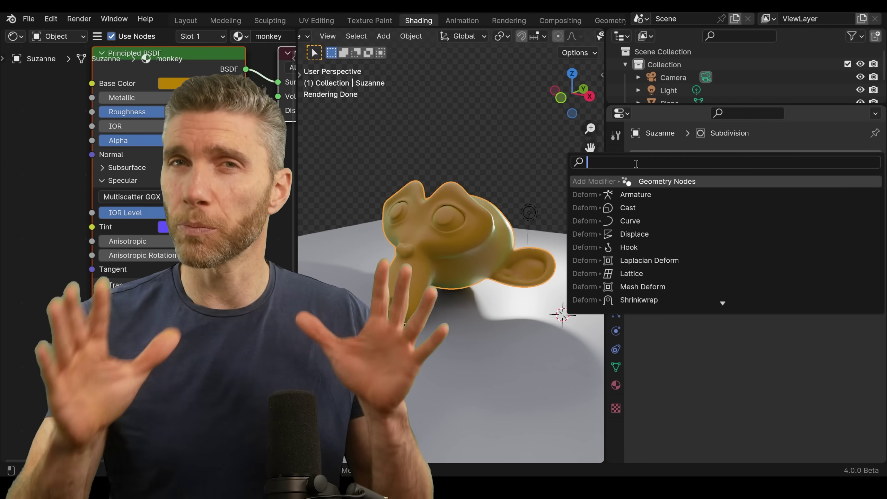
text(mu)
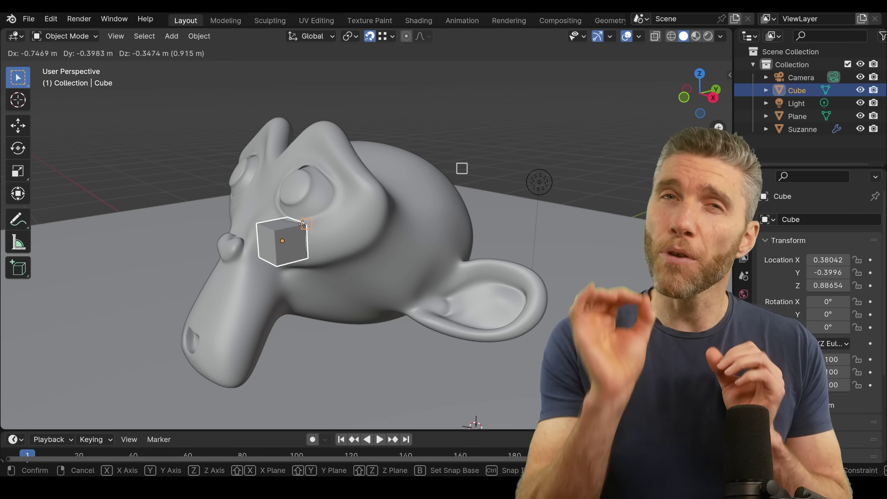
Place the cube, enable snapping to Vertex, and move the cube to snap onto Suzanne's head
click(306, 234)
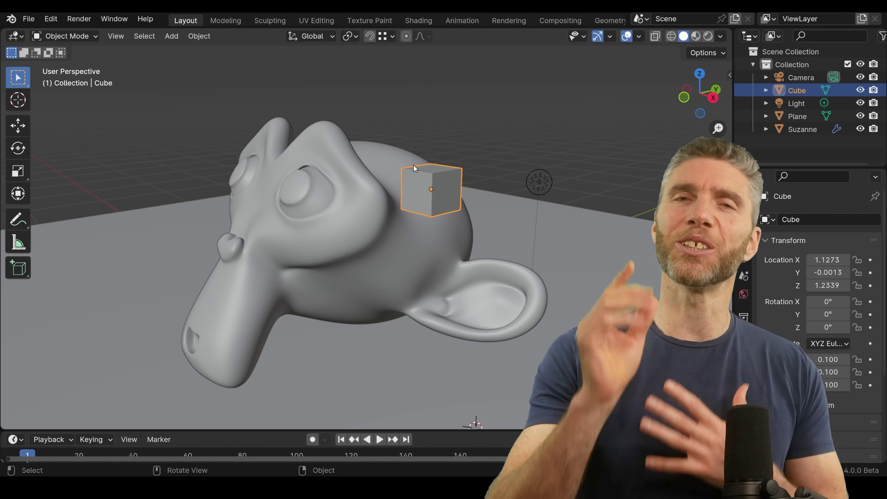
click(369, 37)
click(384, 36)
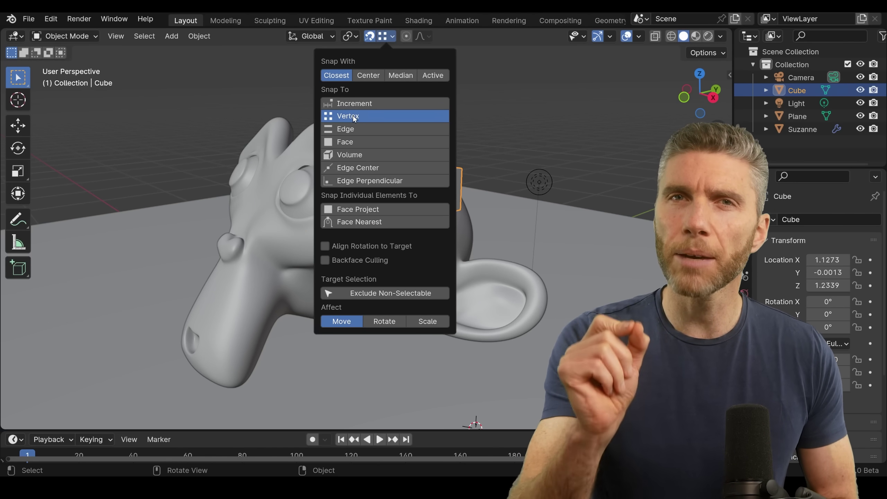
click(388, 118)
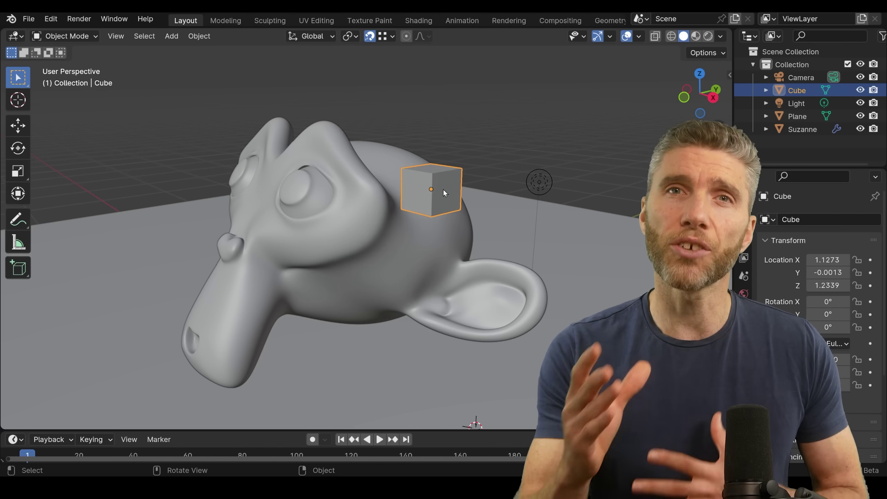
key(g)
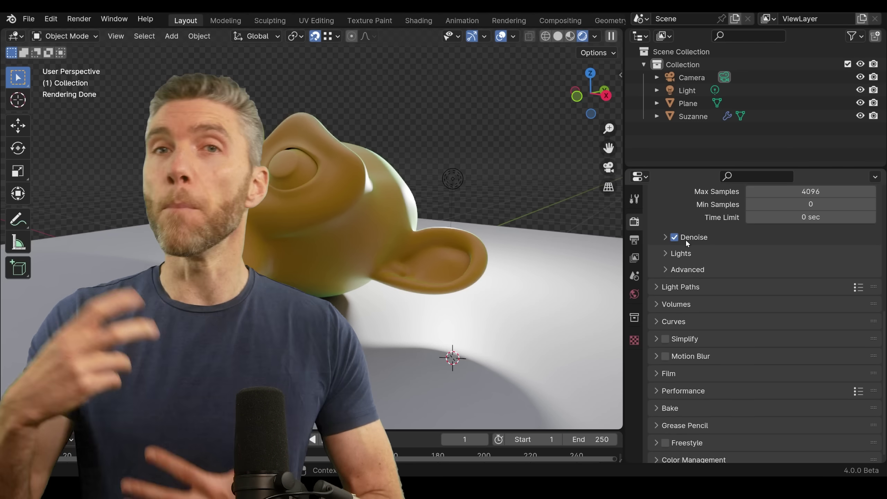
scroll(759, 352, down, 8)
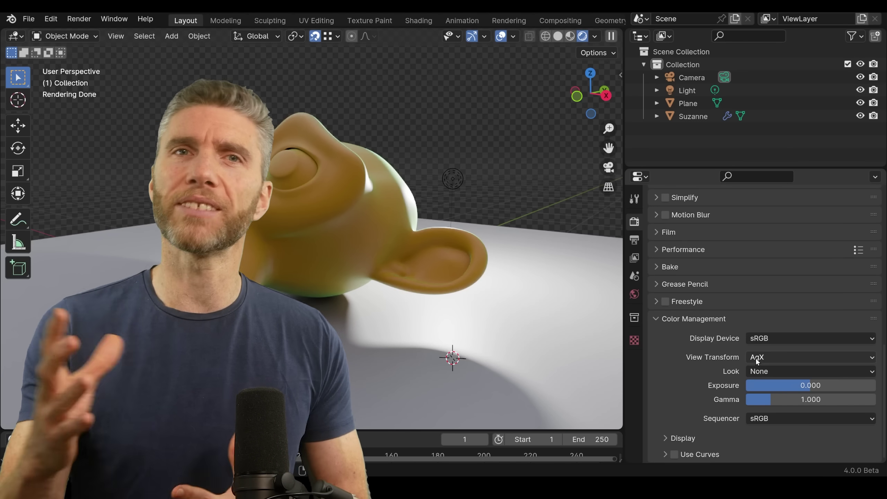
Select AgX from the Color Management View Transform dropdown
click(755, 356)
click(762, 389)
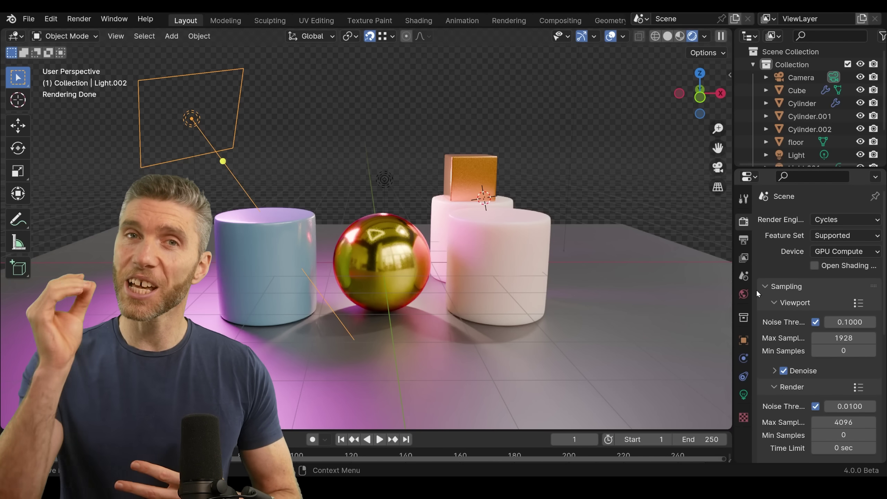
Add Cylinder.001 to Light.002's light linking, toggle its link to compare, then remove it
click(743, 344)
scroll(802, 349, down, 6)
click(813, 354)
scroll(787, 384, down, 5)
click(281, 247)
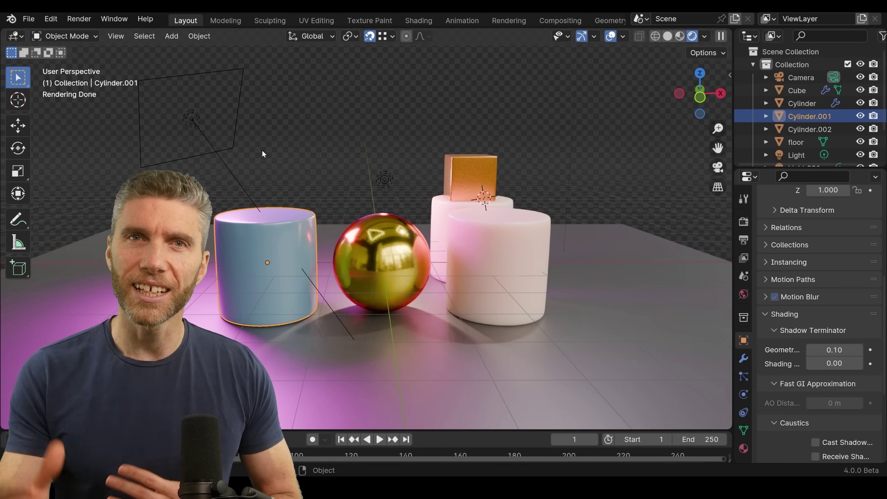
shift+click(254, 129)
drag(804, 120, 818, 357)
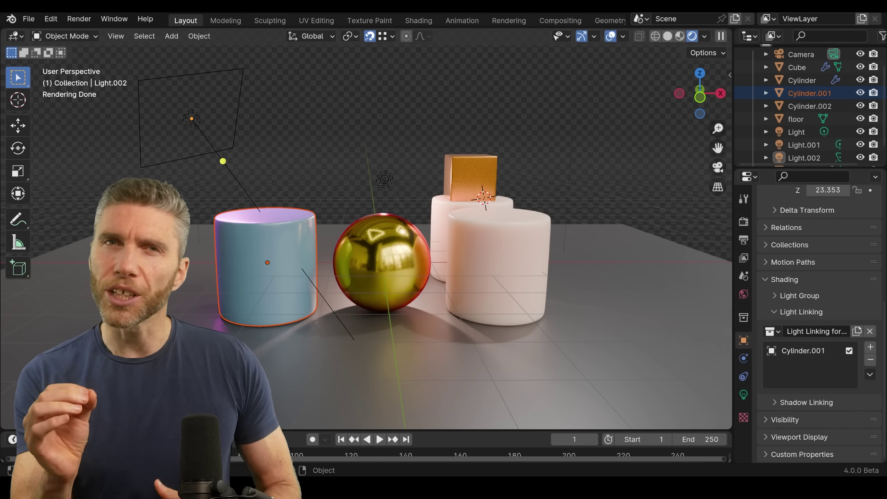
click(849, 351)
click(849, 351)
click(850, 352)
click(849, 351)
click(828, 352)
click(870, 360)
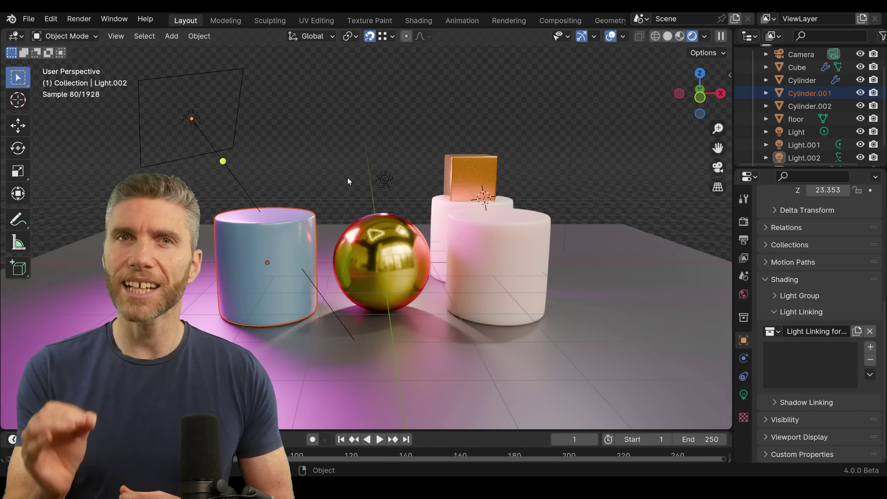
In Shadow Linking, toggle the Sphere's shadow link to compare the shadows
click(792, 313)
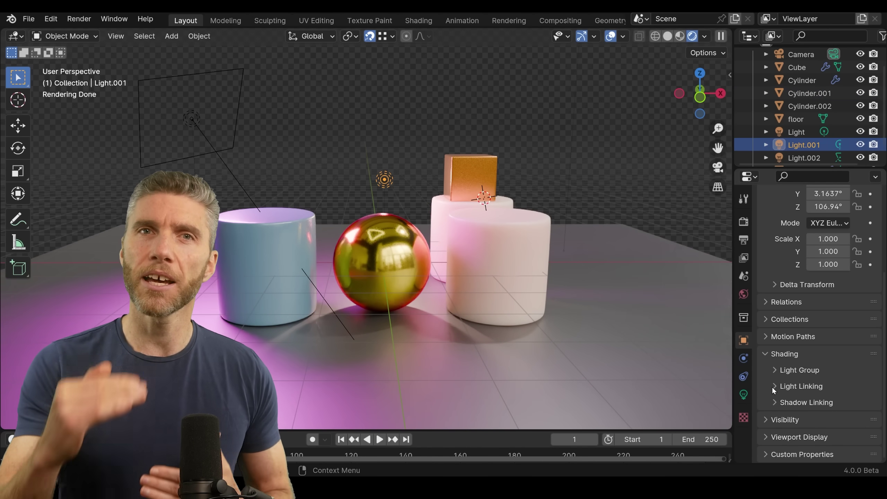
click(789, 401)
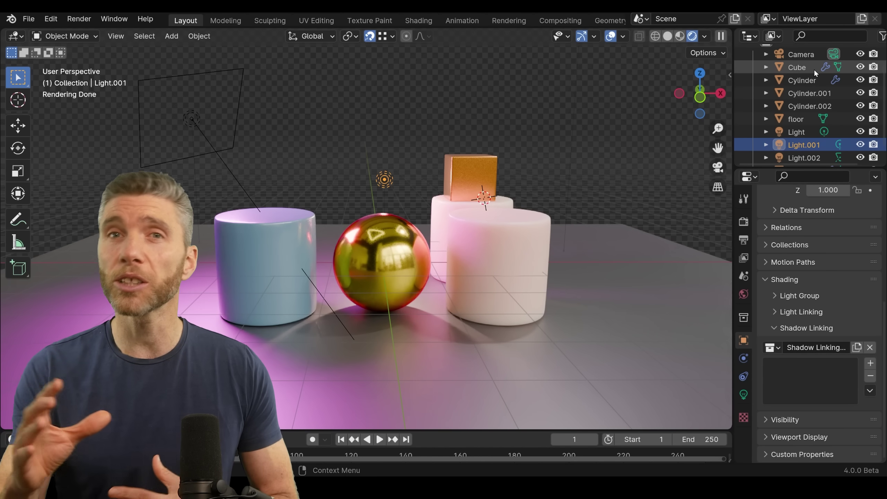
scroll(820, 106, down, 1)
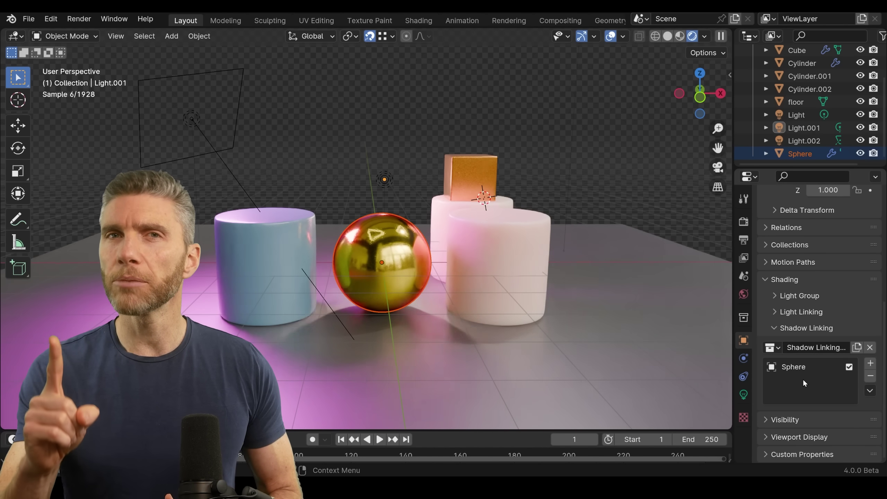
click(849, 365)
click(849, 366)
click(849, 366)
click(849, 366)
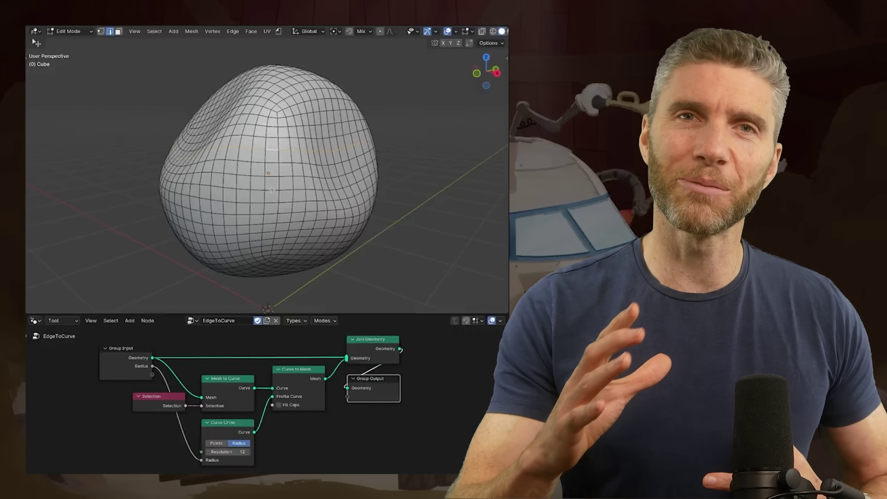
Run the EdgeToCurve node tool from Quick Favorites and adjust the tube radius
key(q)
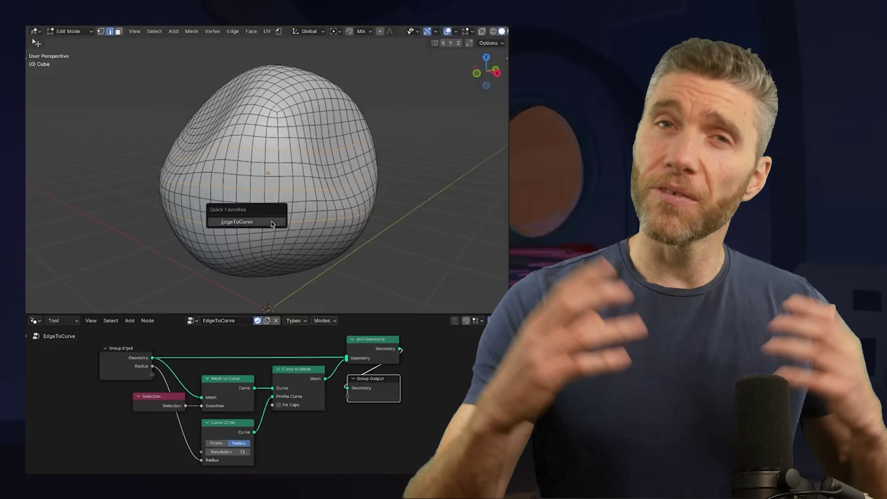
click(272, 223)
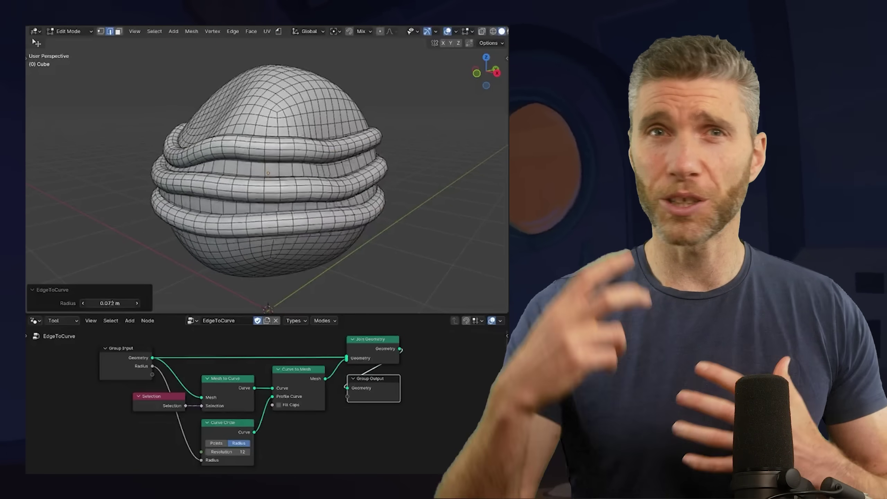
mouse_move(110, 303)
mouse_down()
mouse_move(96, 303)
mouse_move(122, 303)
mouse_move(108, 303)
mouse_up()
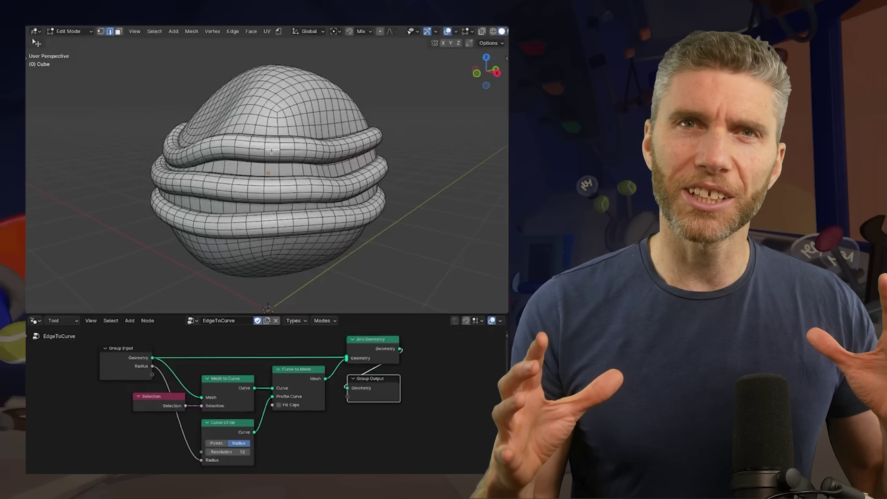
Select the three ring tubes and lift them about 0.92 m along Z
key(l)
key(l)
key(l)
key(g)
key(z)
click(292, 101)
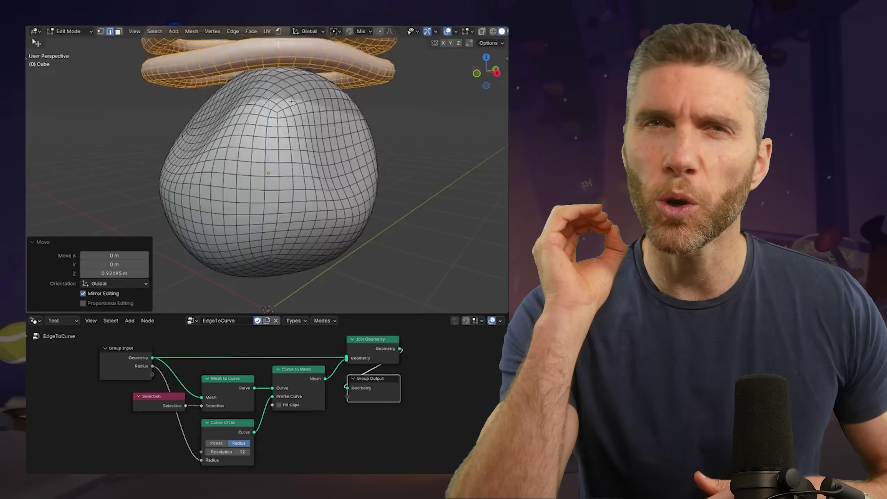
key(KP_Decimal)
middle_drag(292, 101, 168, 180)
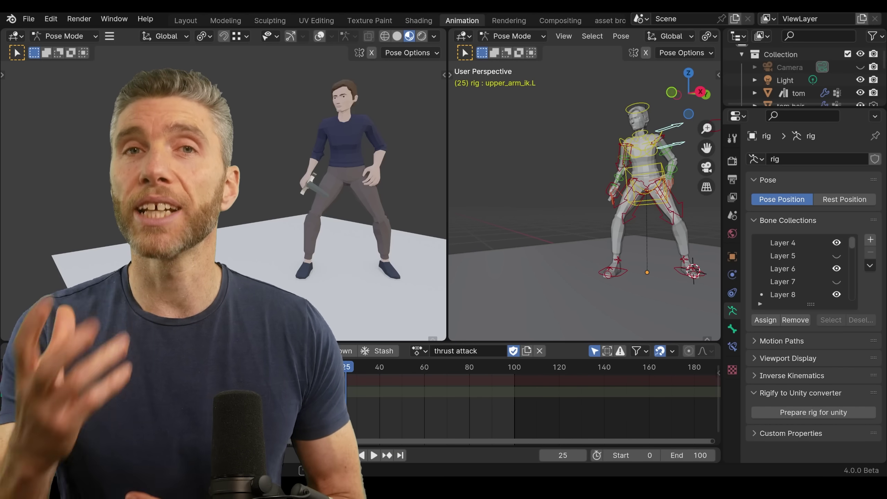
Scrub the thrust attack animation to frame 24 and scroll the Bone Collections list
drag(292, 367, 340, 366)
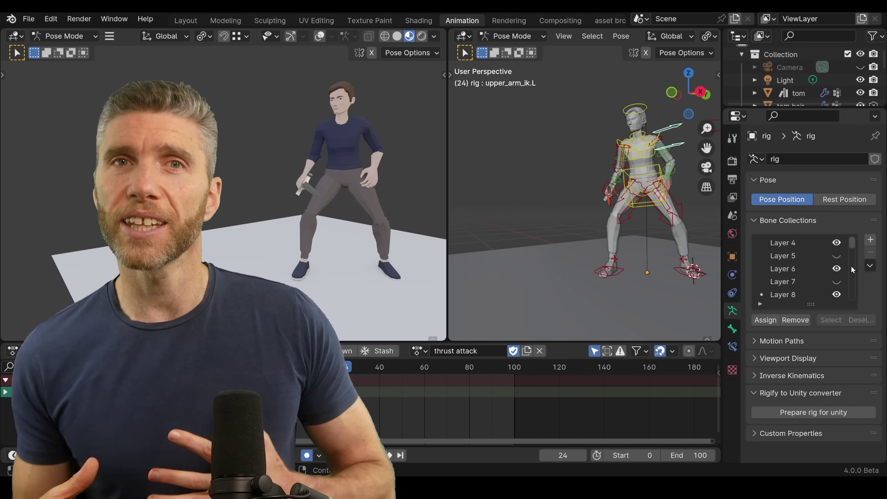
drag(851, 244, 851, 251)
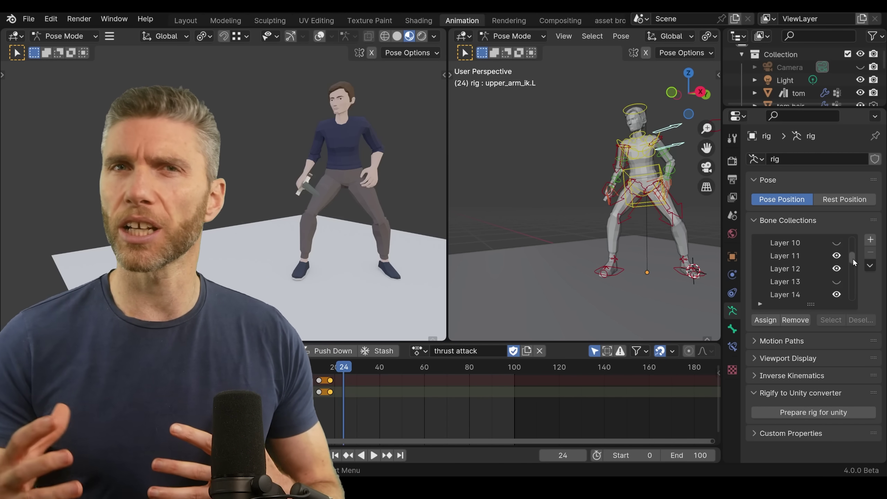
drag(852, 259, 848, 296)
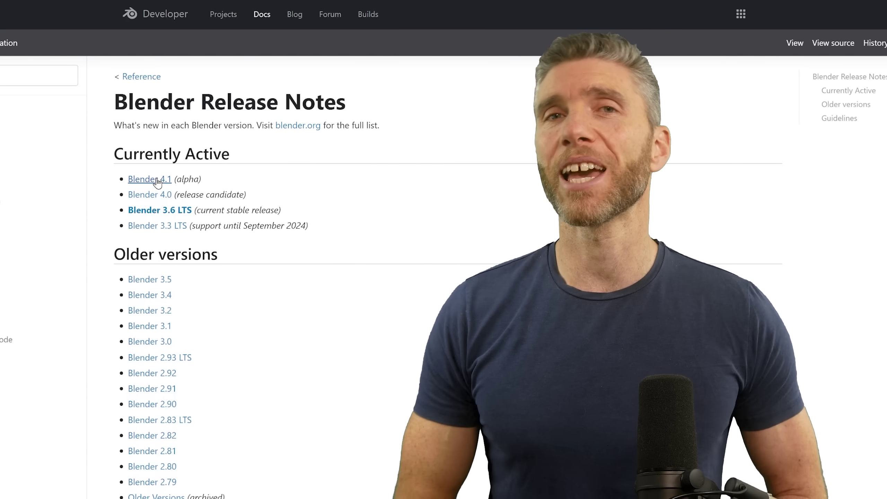
Go to the Blender 4.1 release notes and show its EEVEE & Viewport page on EEVEE-Next
click(158, 179)
scroll(324, 151, down, 2)
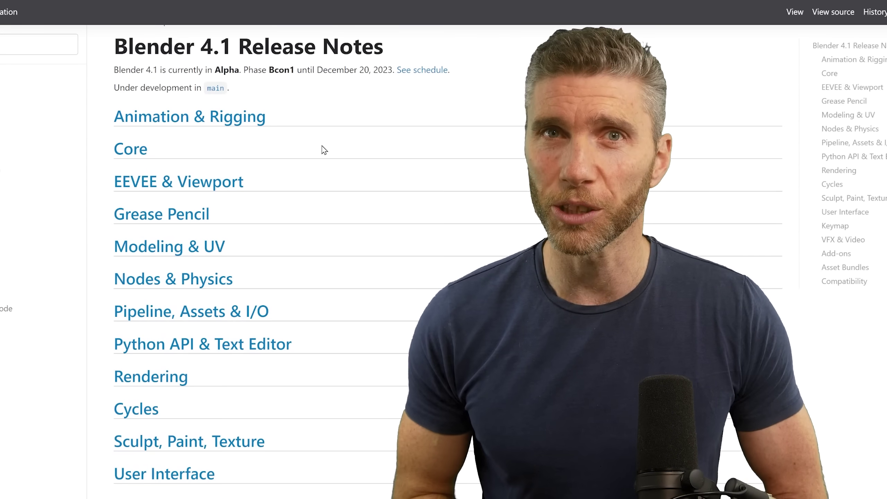
click(223, 183)
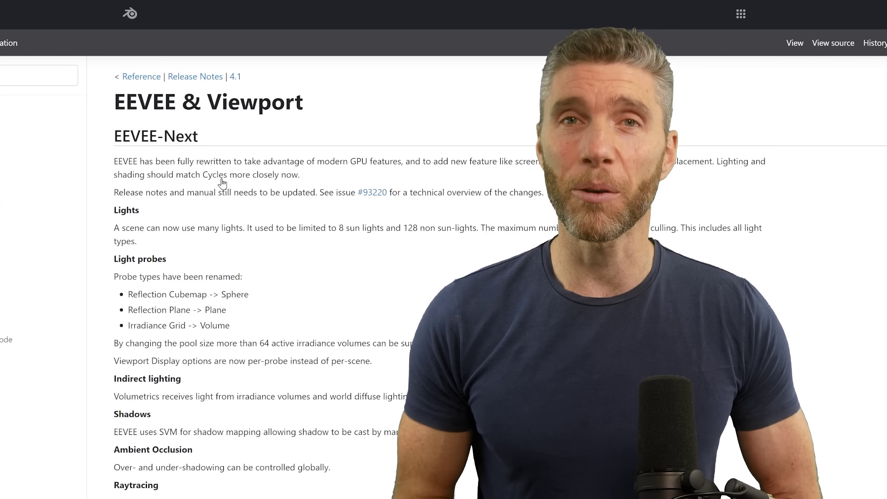